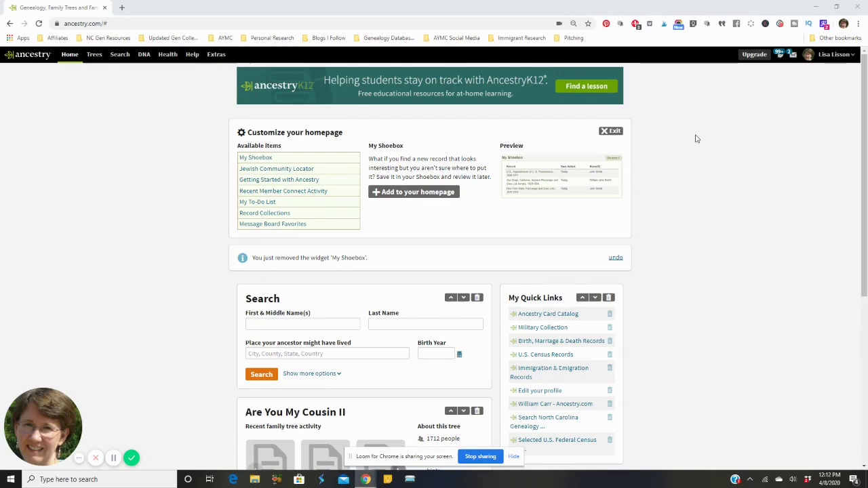
Exit the Customize your homepage panel, leaving the rearranged layout without My Shoebox
left_click(615, 133)
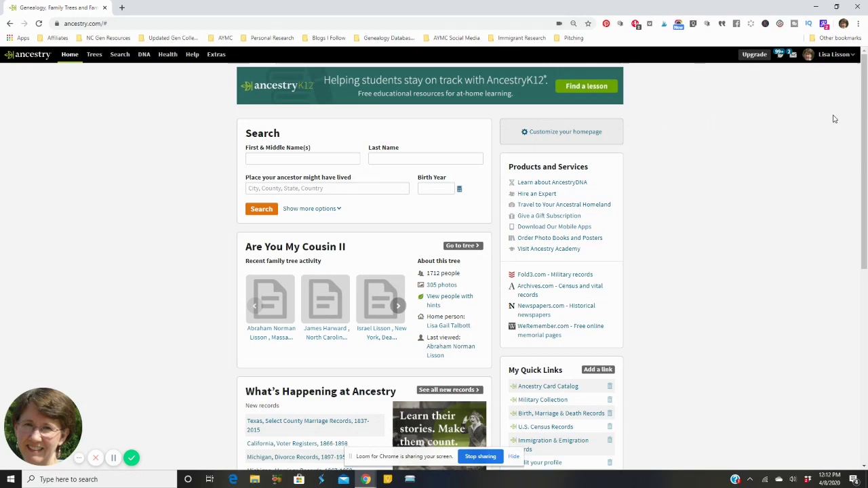
Reopen homepage customization and review the Are You My Cousin II, What's Happening and Jewish Name Variations widgets
left_click(540, 135)
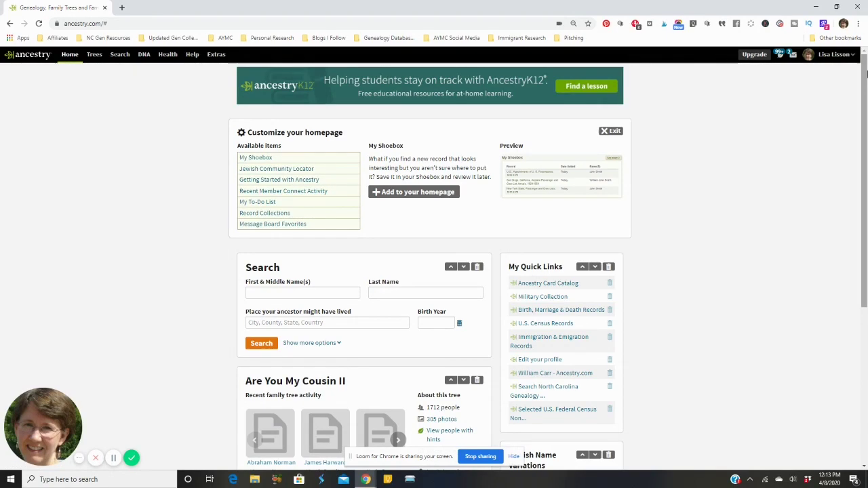
scroll(865, 75, "down", 2)
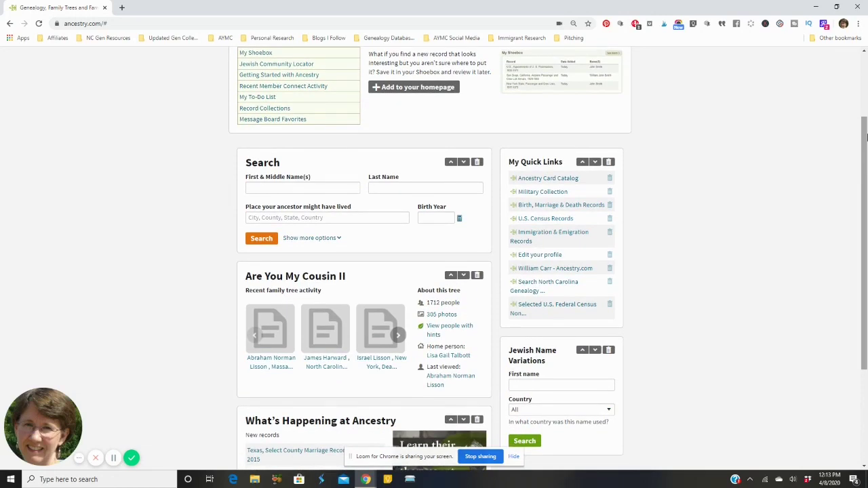
scroll(865, 103, "down", 1)
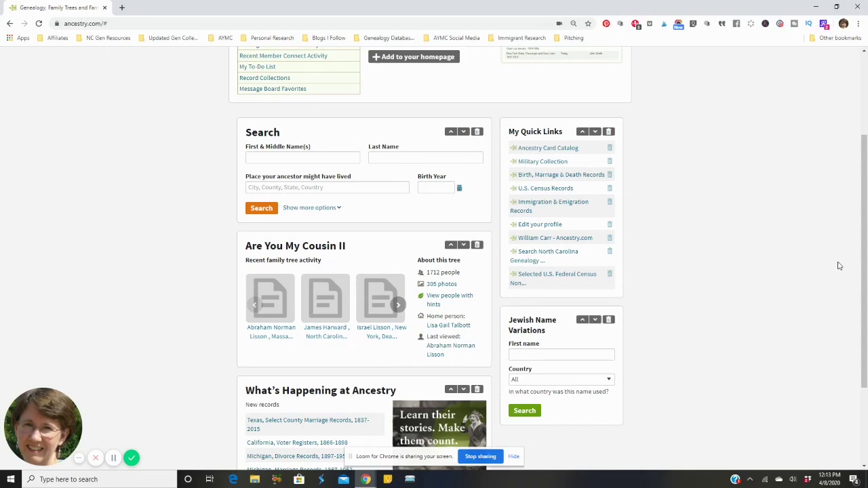
left_click_drag(864, 159, 865, 270)
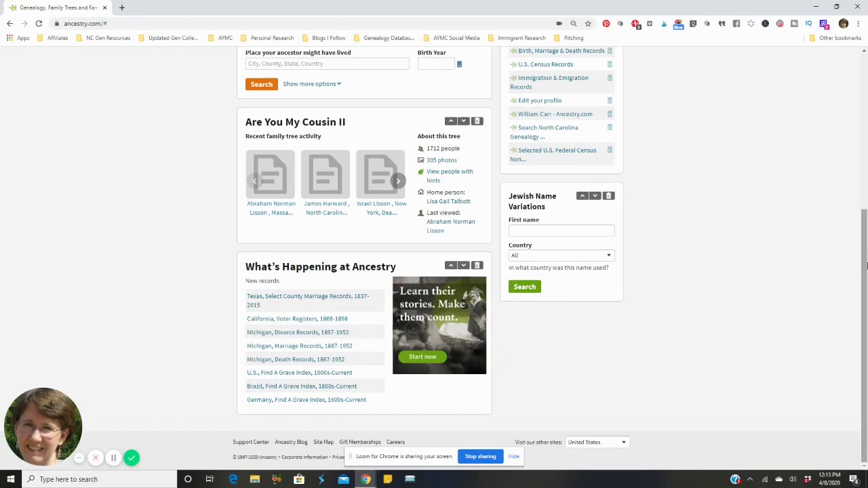
left_click_drag(866, 270, 746, 195)
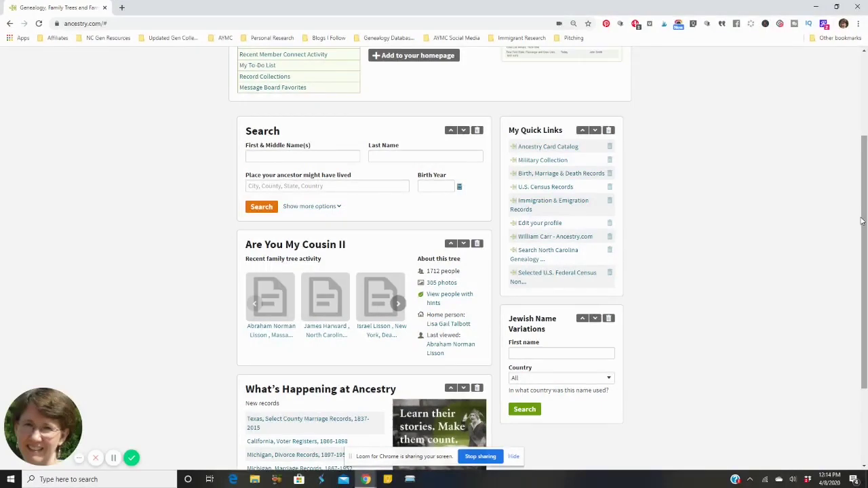
left_click_drag(861, 221, 853, 149)
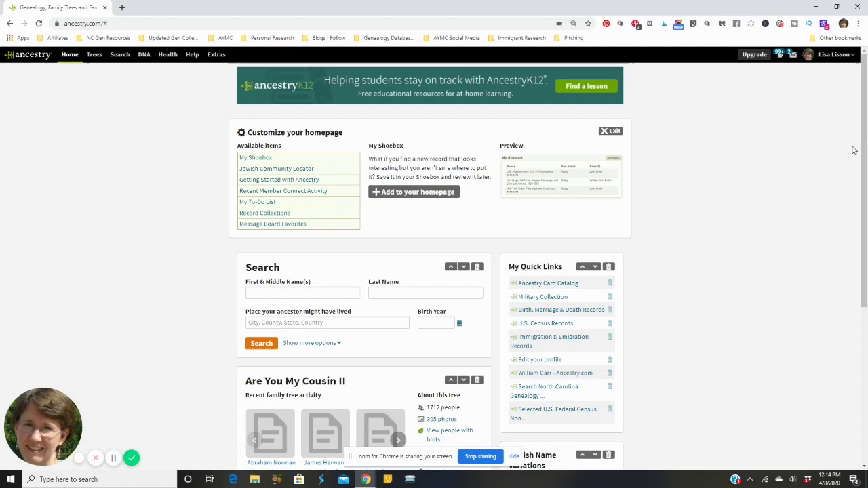
Exit and reopen customization, then select Jewish Community Locator in Available items to preview it
left_click(611, 133)
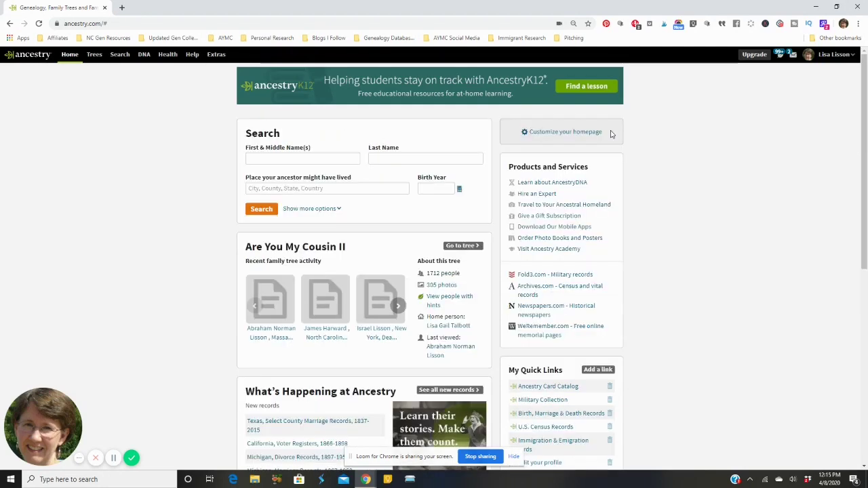
left_click(558, 134)
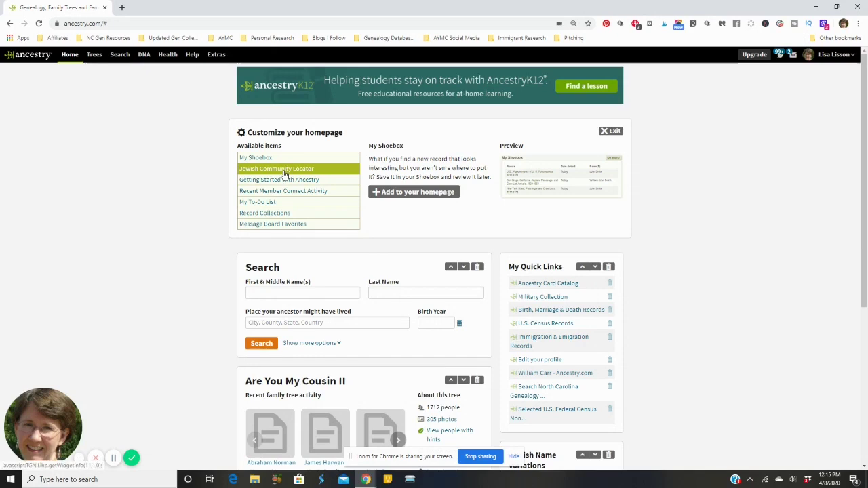
left_click(284, 173)
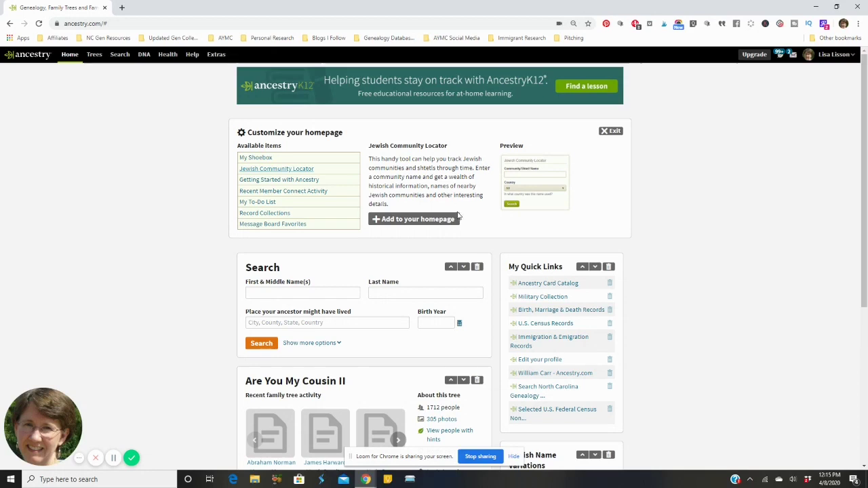
Add Jewish Community Locator to the homepage and position it below My Quick Links in the sidebar
left_click(419, 220)
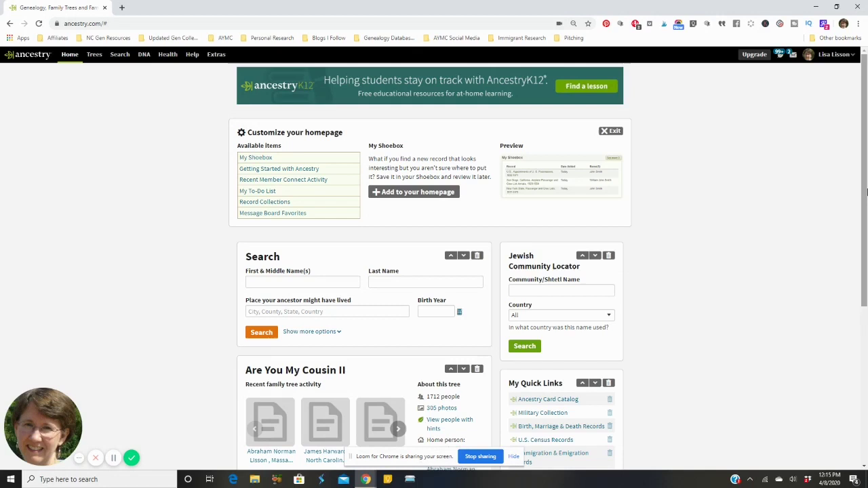
left_click_drag(865, 87, 865, 121)
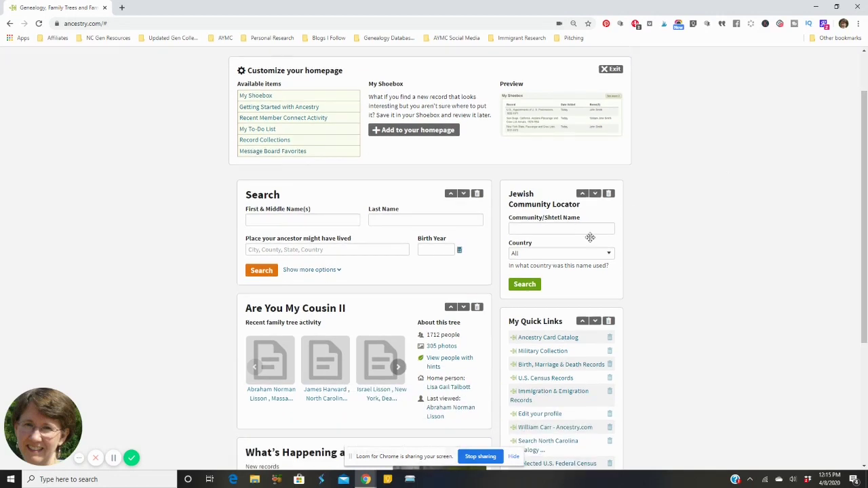
left_click(594, 194)
left_click(595, 196)
left_click(595, 193)
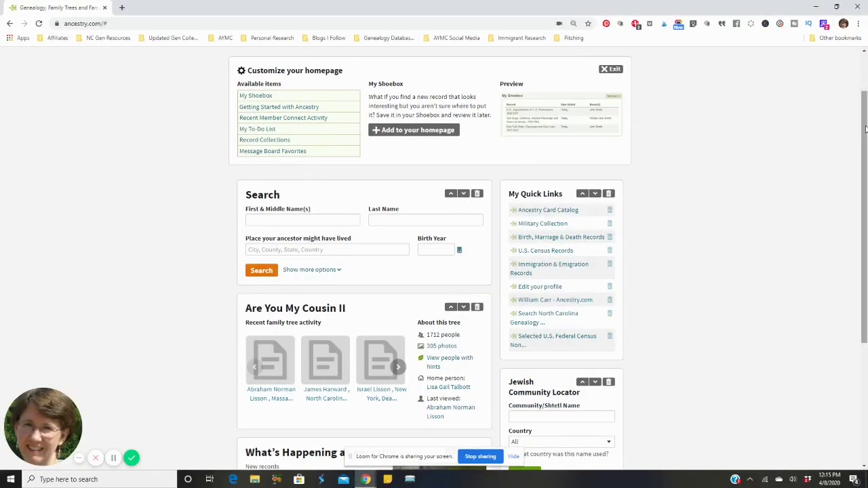
scroll(862, 142, "down", 3)
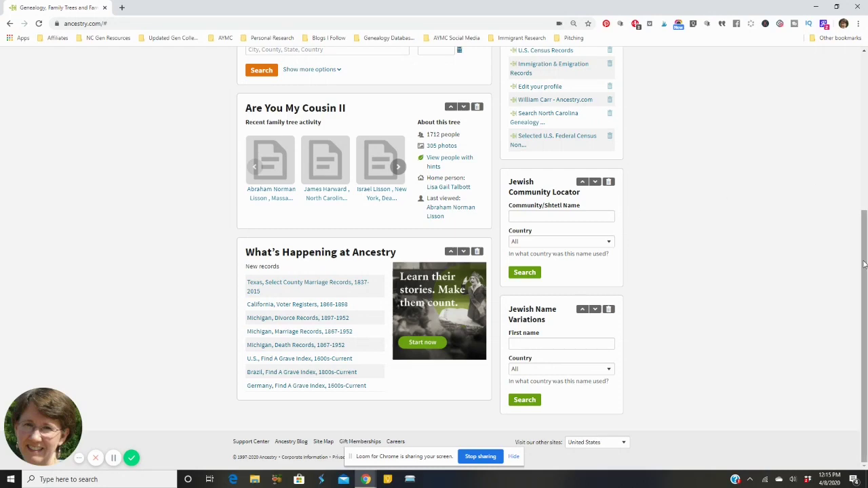
left_click_drag(864, 268, 860, 131)
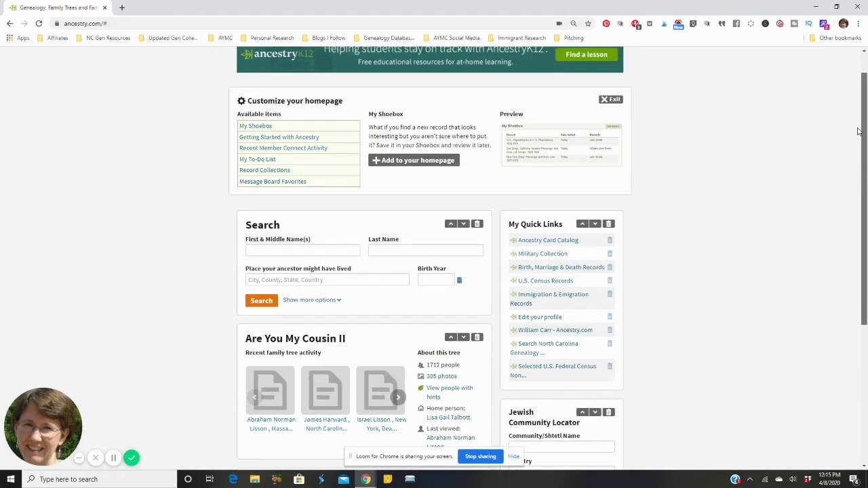
Add My Shoebox from Available items, placing it atop the main column above Search
left_click(266, 127)
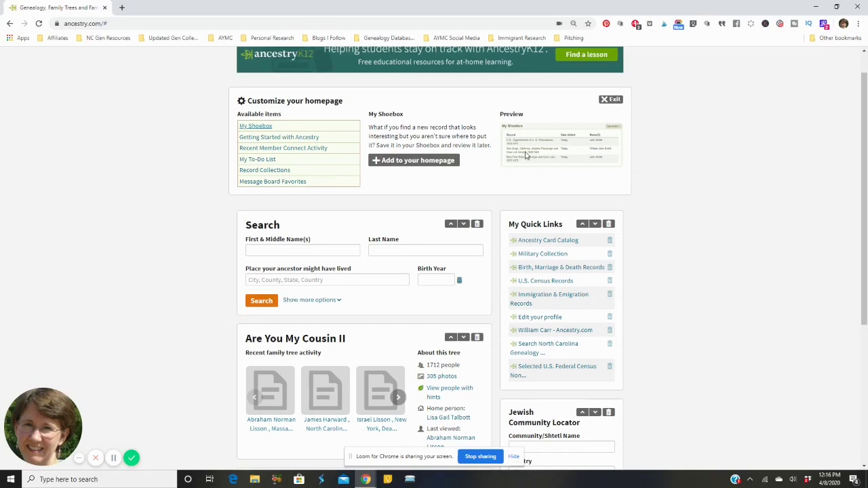
left_click(405, 163)
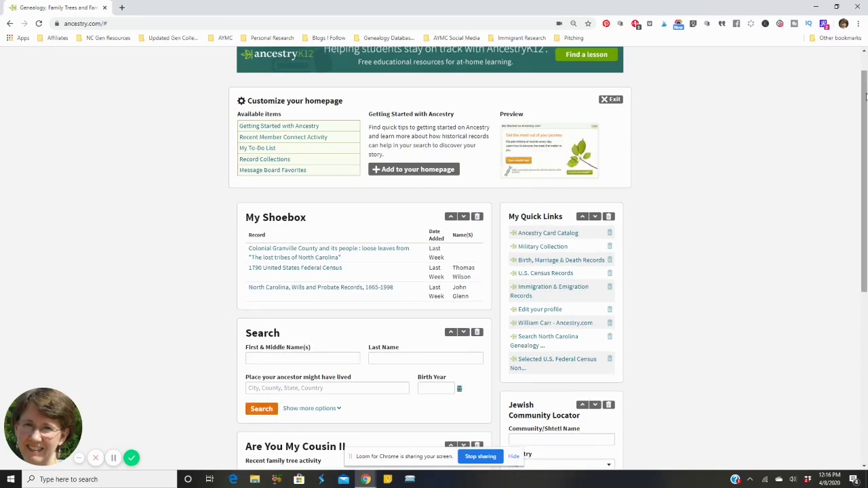
left_click_drag(865, 66, 862, 181)
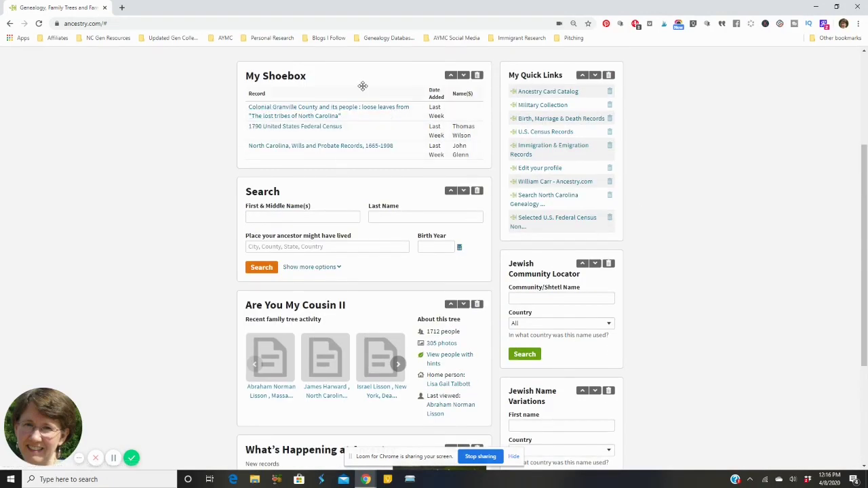
Move My Shoebox down past Search, Are You My Cousin II and What's Happening at Ancestry
left_click(463, 76)
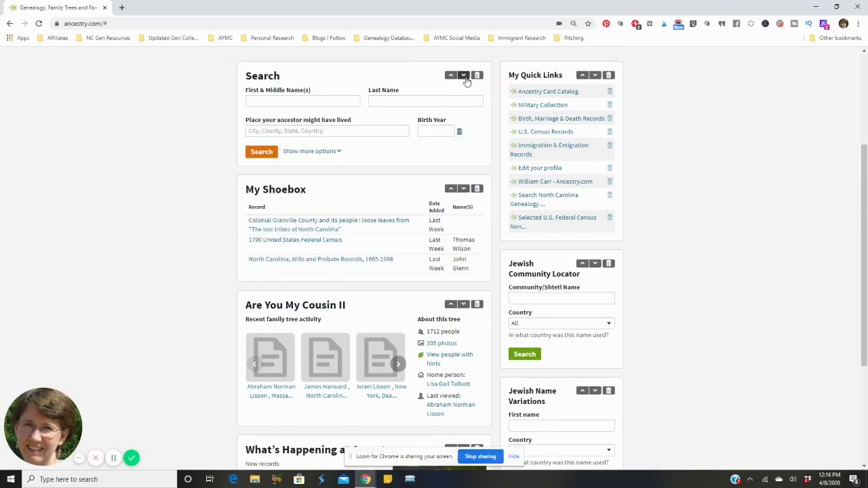
left_click(464, 189)
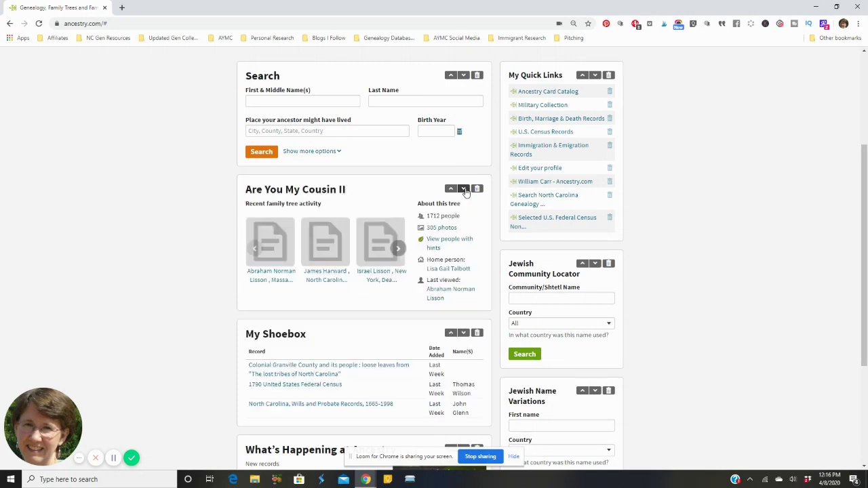
left_click(463, 333)
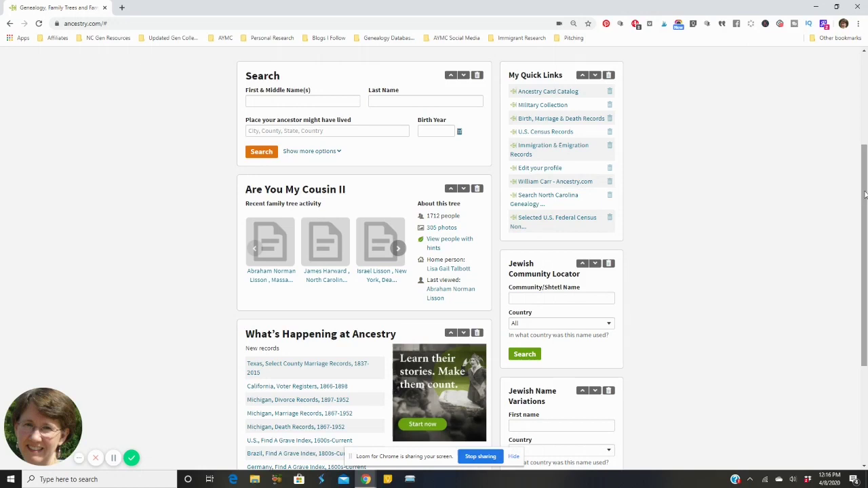
scroll(864, 194, "down", 3)
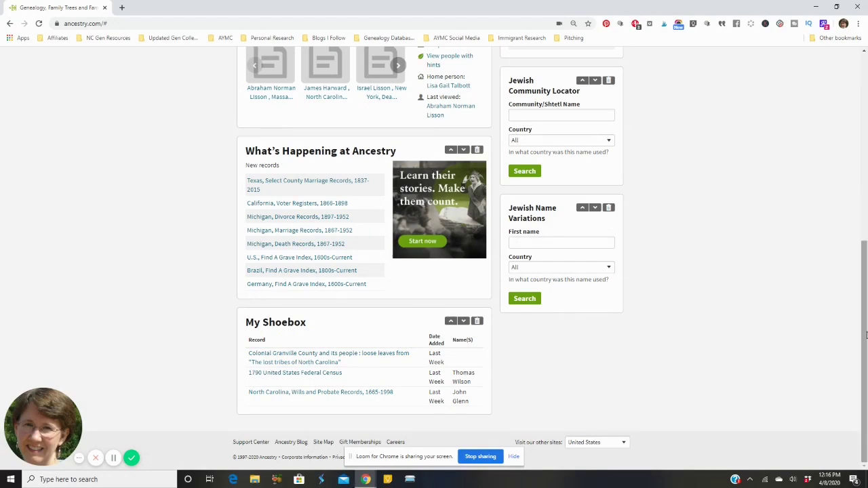
left_click_drag(866, 334, 843, 163)
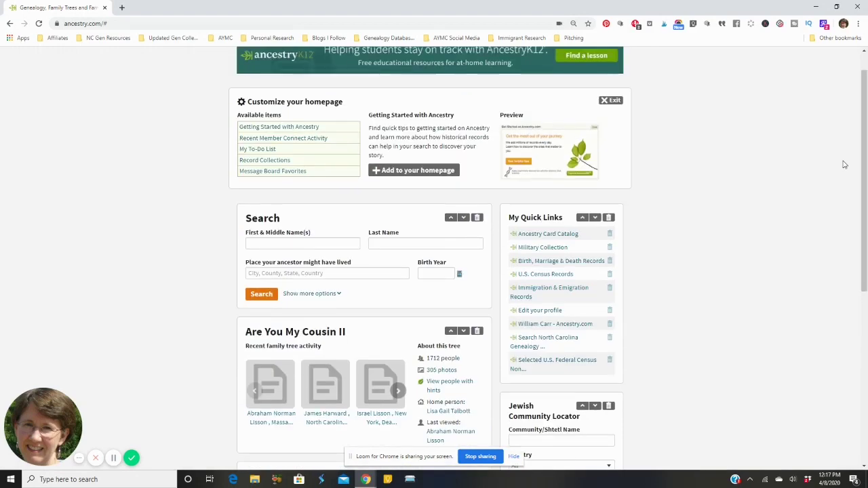
Exit customization and check that My Shoebox stays below What's Happening at Ancestry
left_click(613, 100)
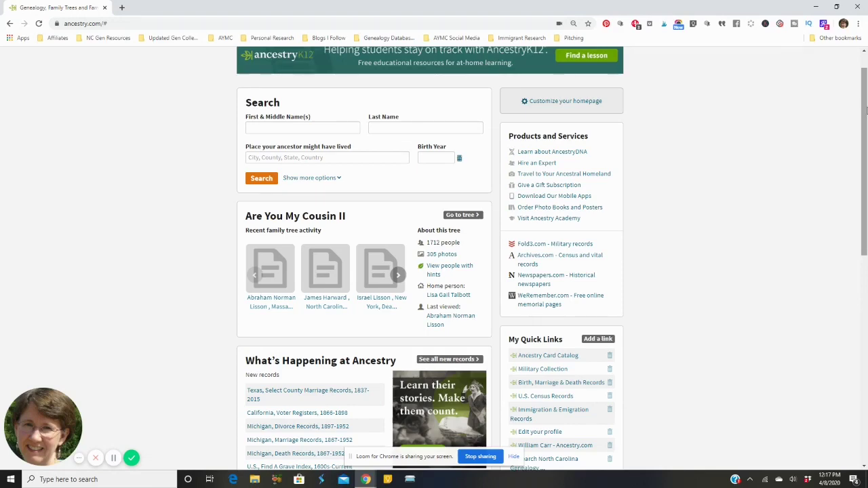
left_click_drag(866, 110, 866, 269)
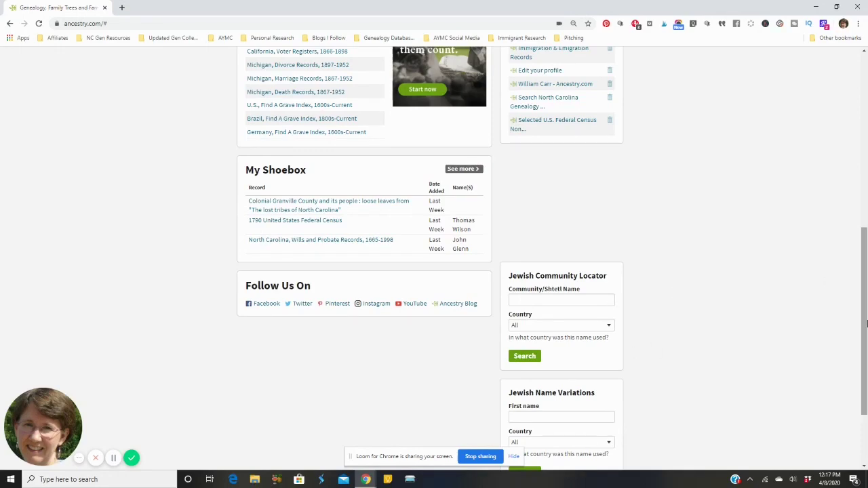
left_click(866, 123)
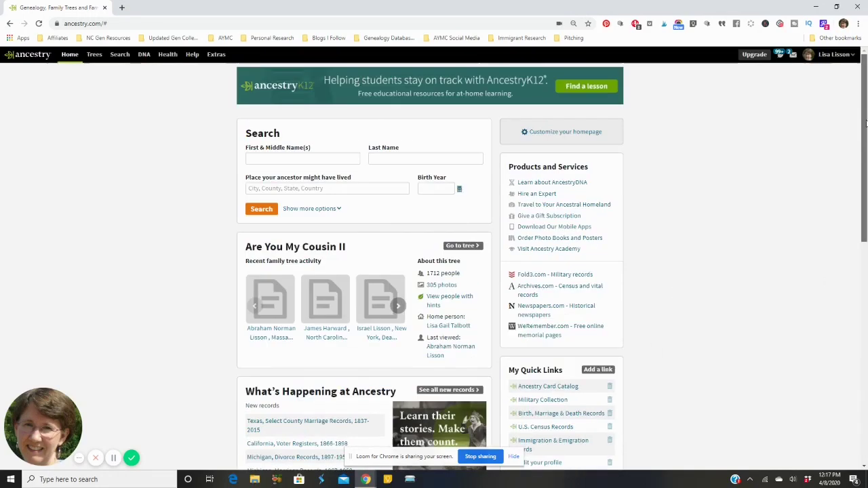
Trash the Jewish Community Locator and Jewish Name Variations widgets in customization, then exit
left_click(571, 136)
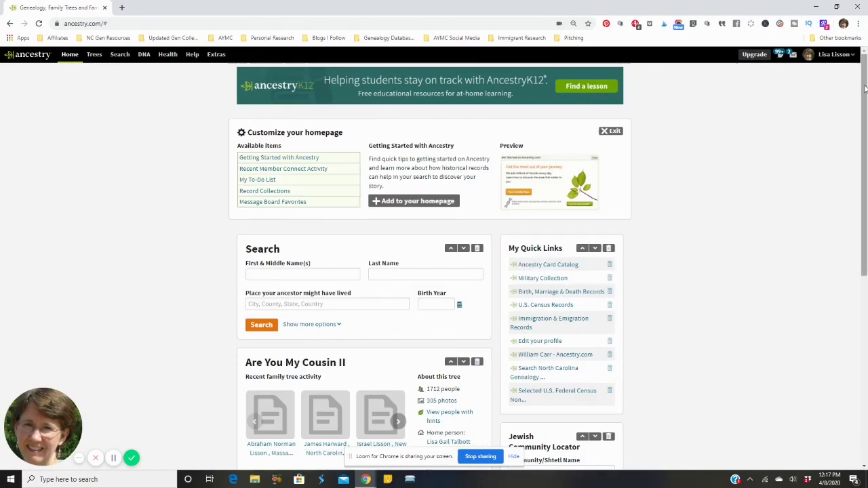
scroll(814, 288, "down", 5)
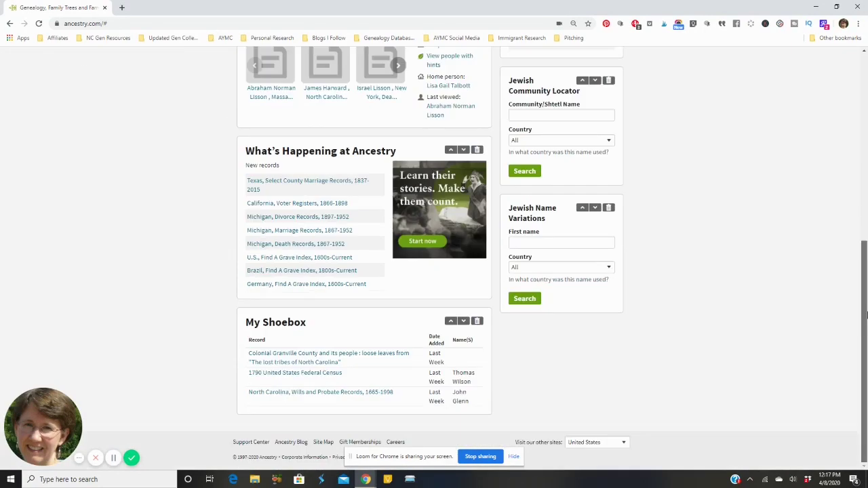
left_click(608, 81)
left_click(608, 81)
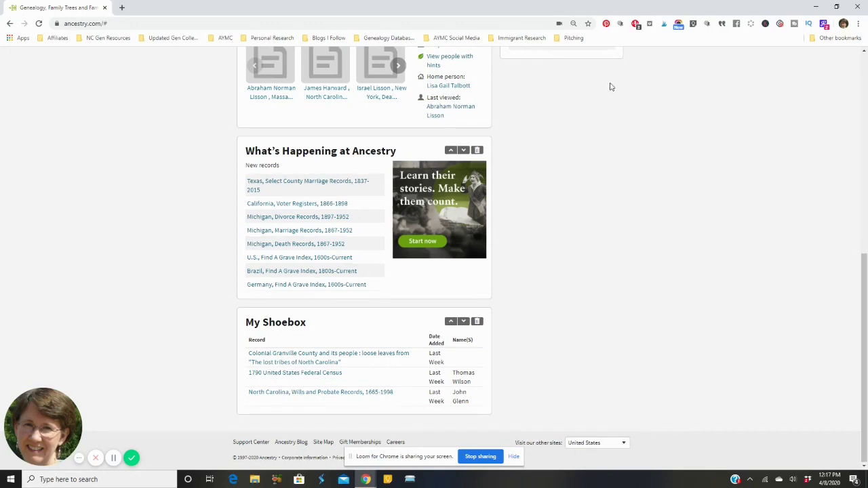
left_click_drag(865, 312, 840, 132)
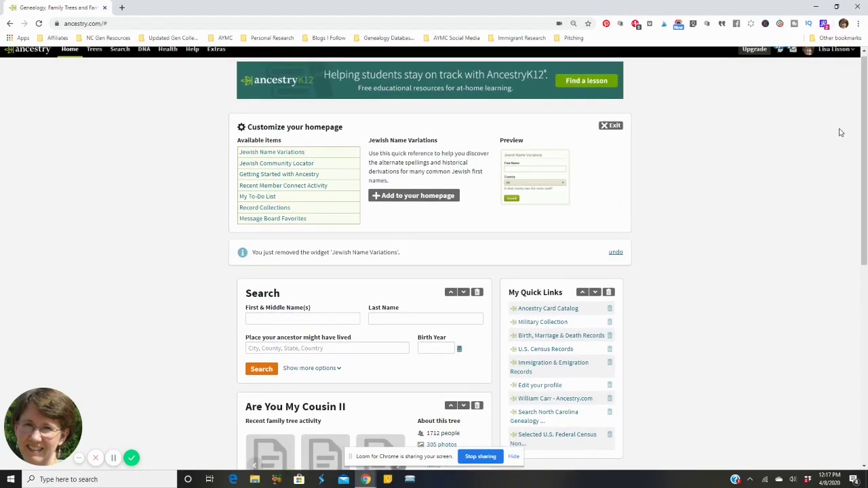
left_click(610, 127)
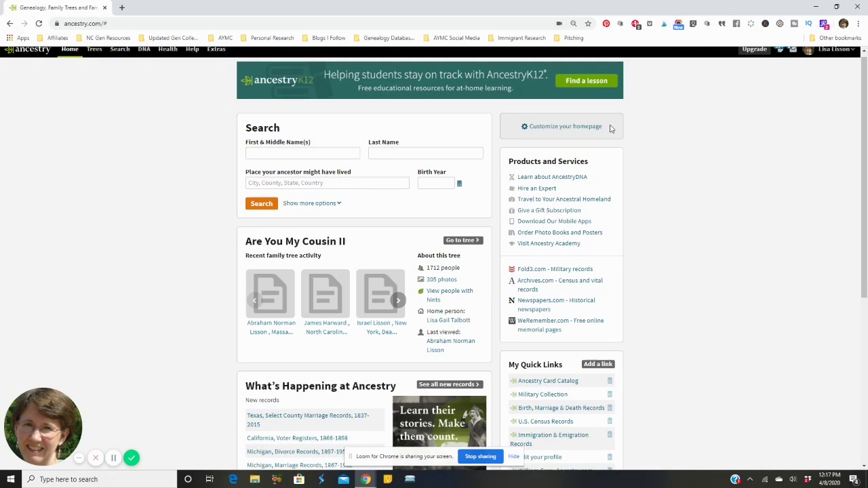